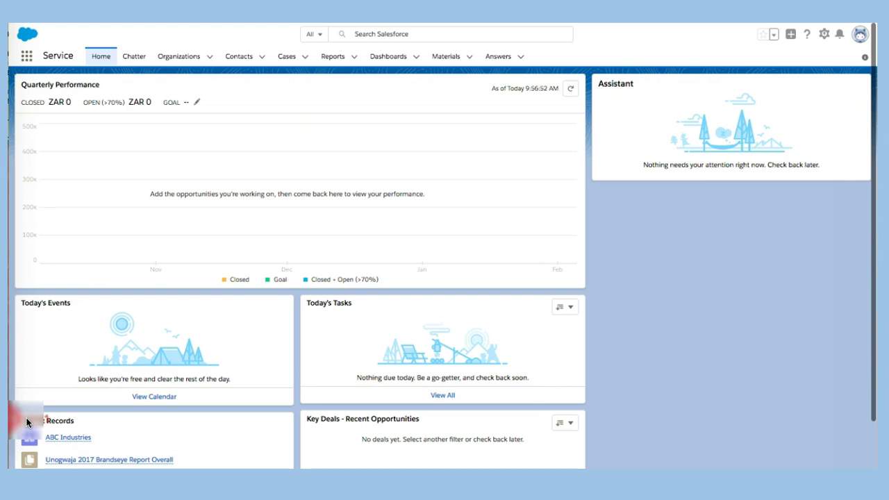
Go from the Contacts list to the Organizations tab to reach the ABC Industries record
left_click(262, 57)
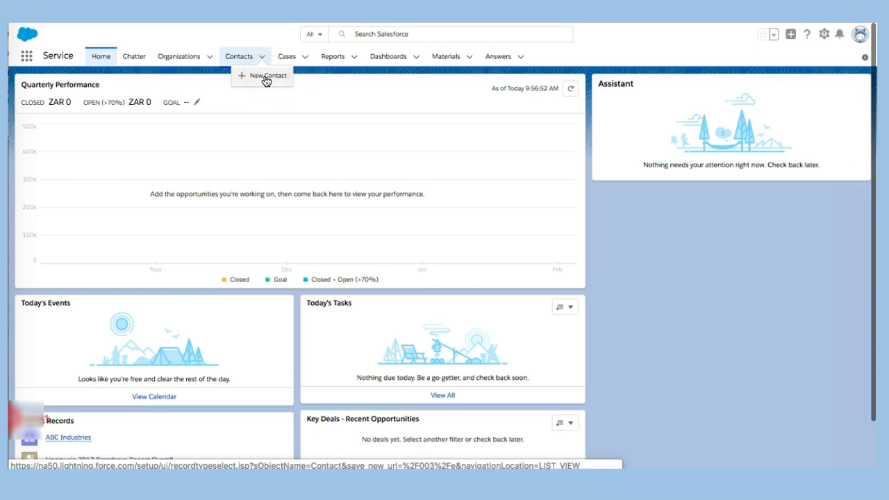
left_click(240, 61)
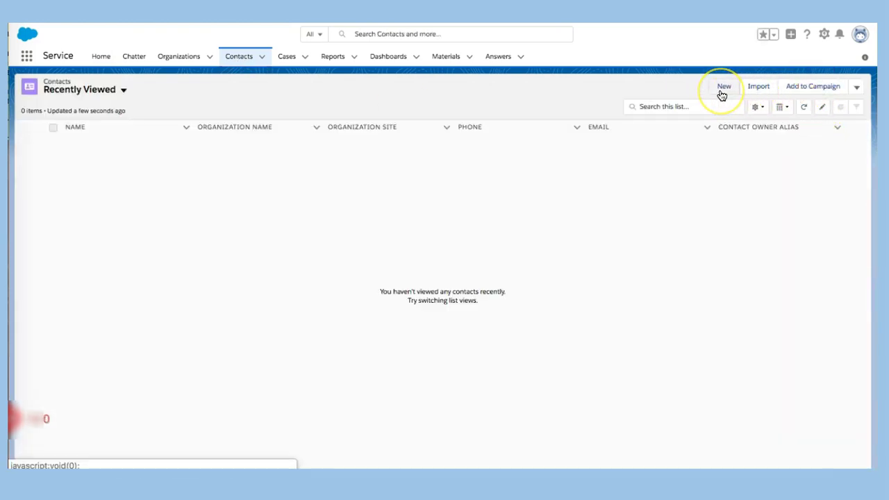
left_click(178, 58)
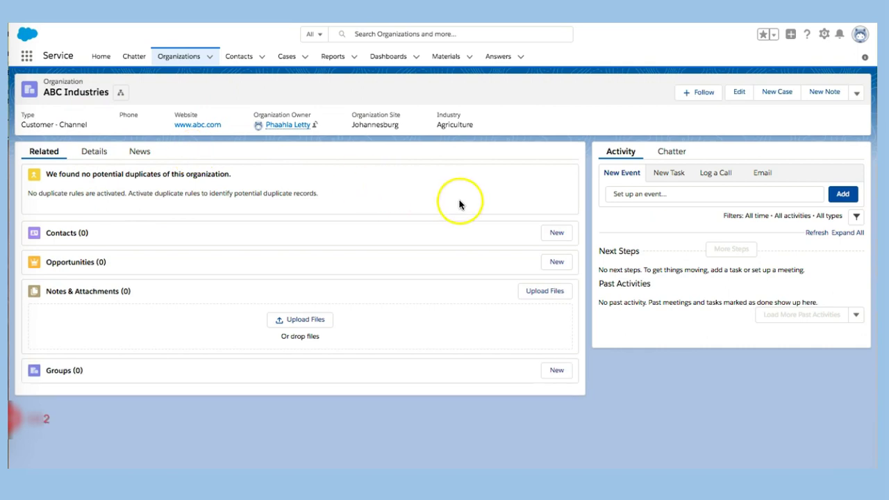
left_click(561, 234)
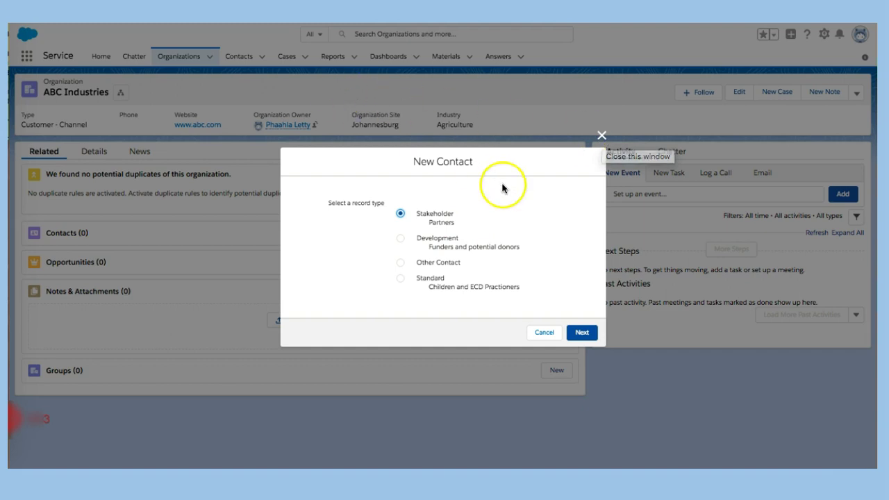
left_click(544, 333)
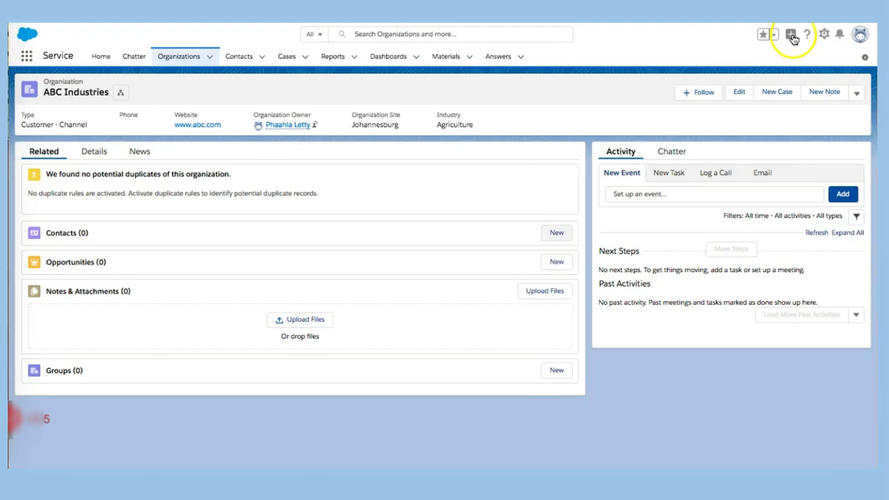
left_click(791, 34)
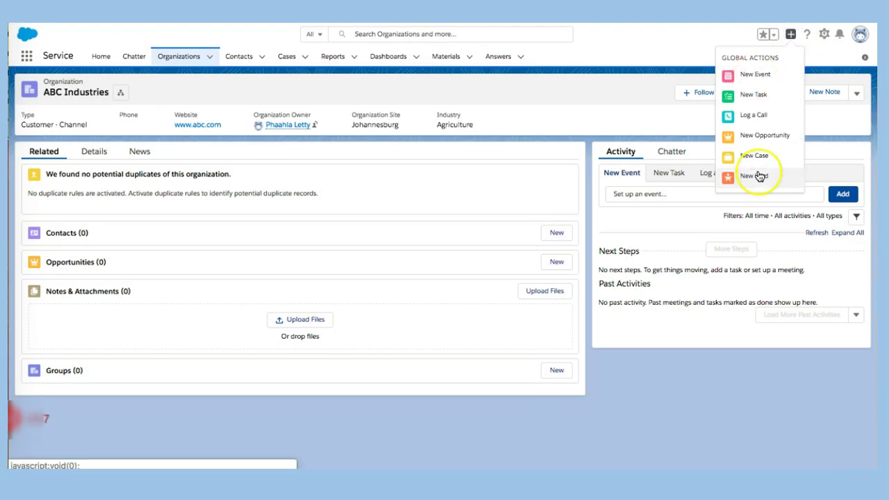
left_click(745, 119)
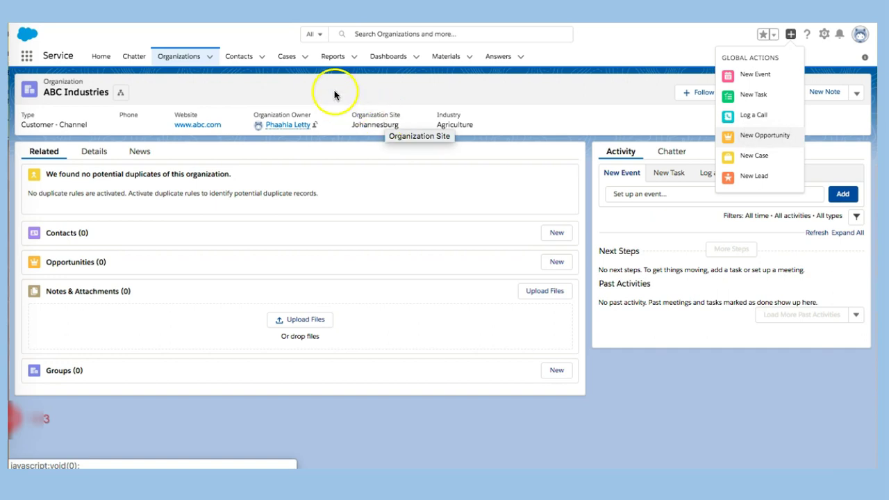
Start a New Contact from the Contacts menu with the Development record type
left_click(262, 59)
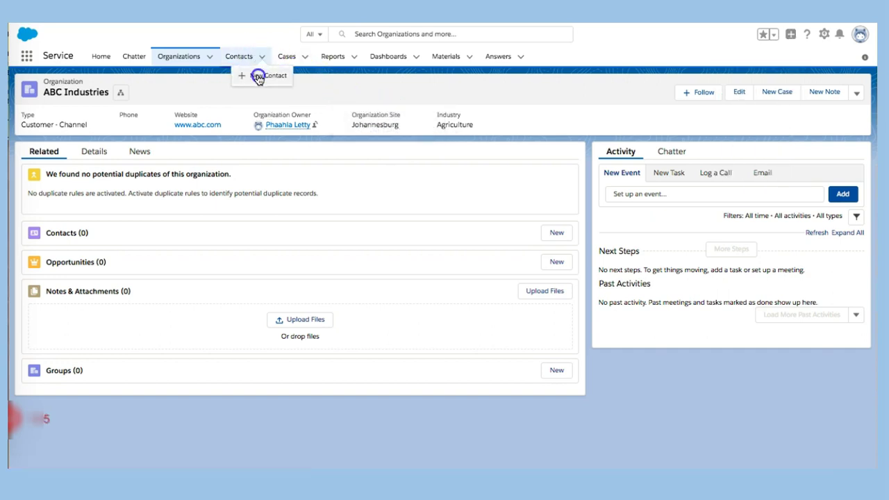
left_click(256, 75)
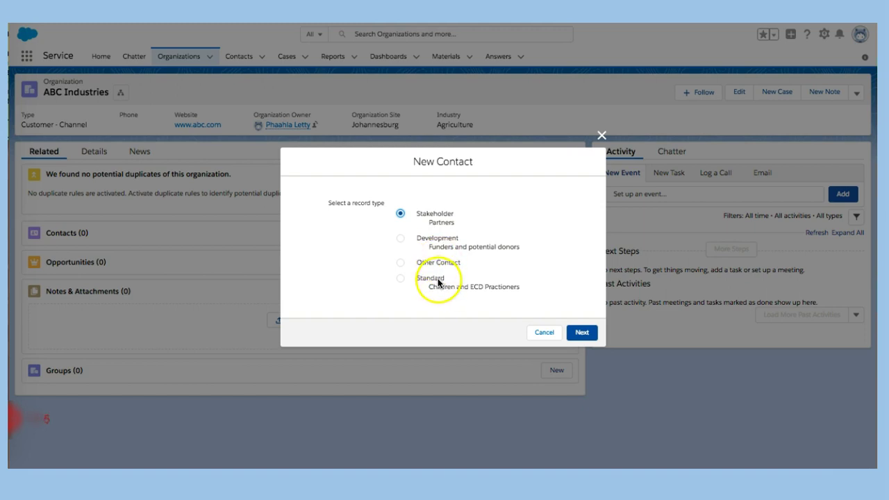
left_click(403, 239)
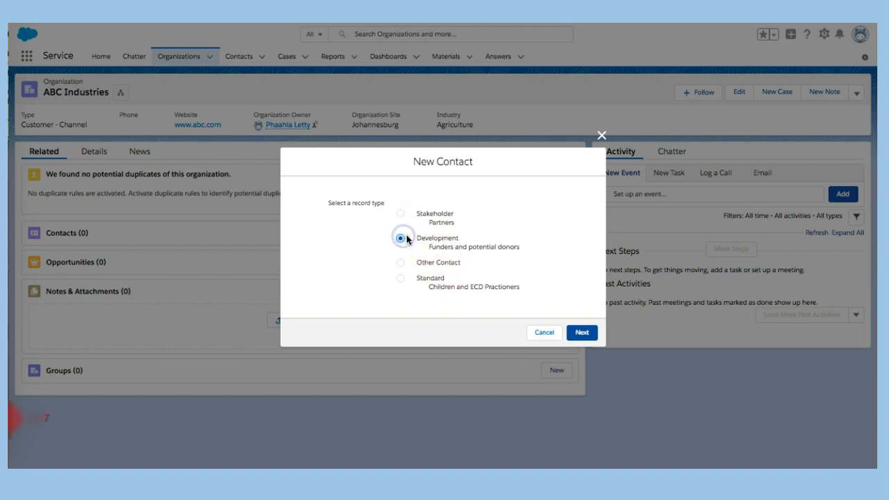
left_click(581, 332)
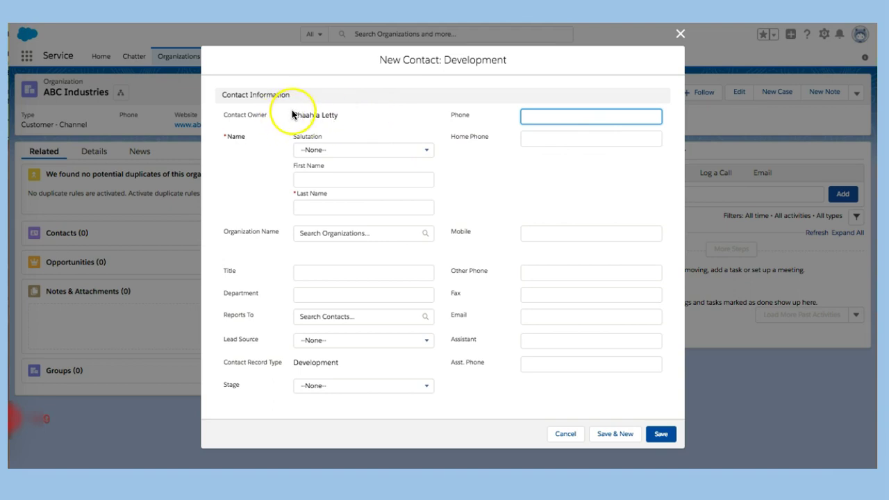
Set the salutation to Dr. and enter the contact's first and last name
left_click_drag(292, 115, 347, 115)
left_click(348, 149)
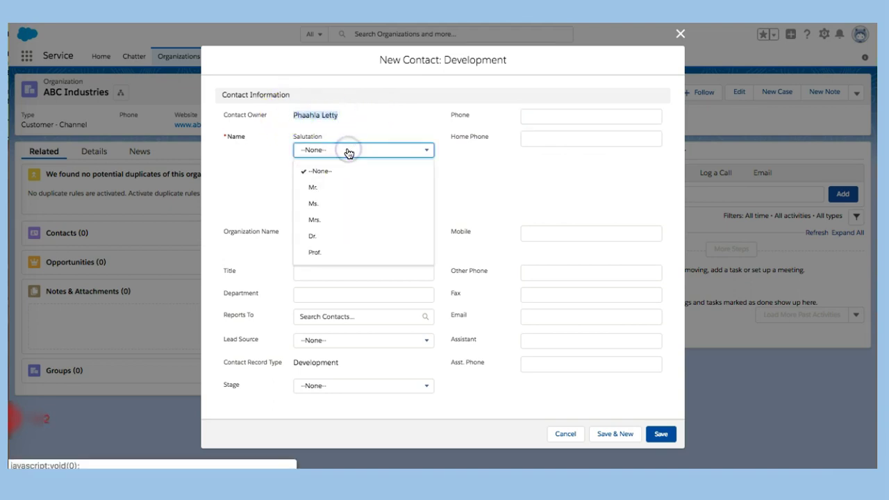
left_click(333, 236)
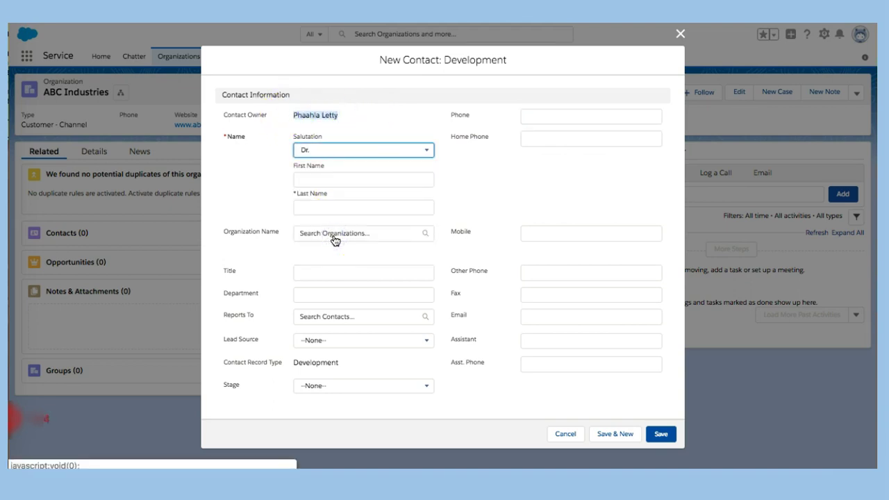
left_click(334, 179)
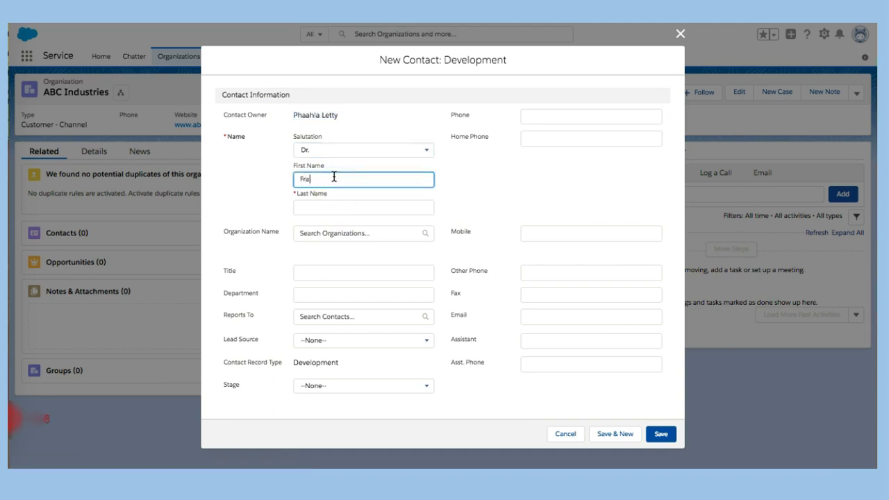
left_click(356, 211)
Link the contact to ABC Industries with title CEO, leaving Reports To empty
left_click(363, 233)
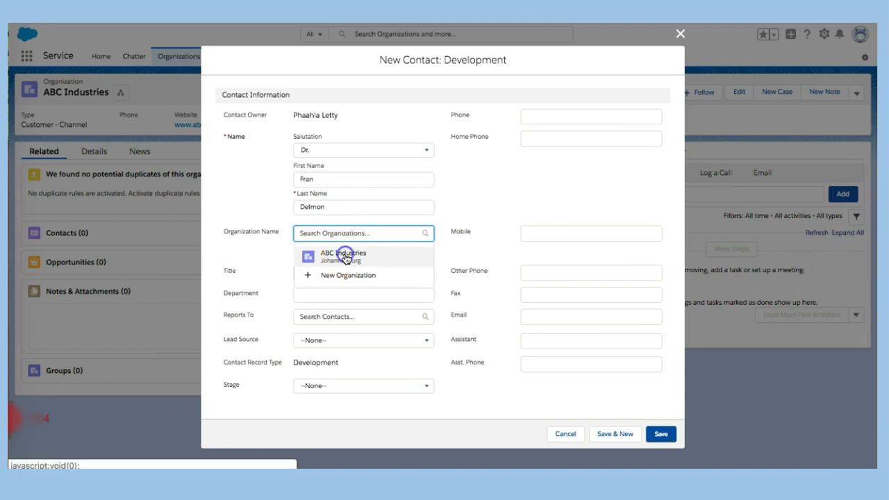
left_click(344, 255)
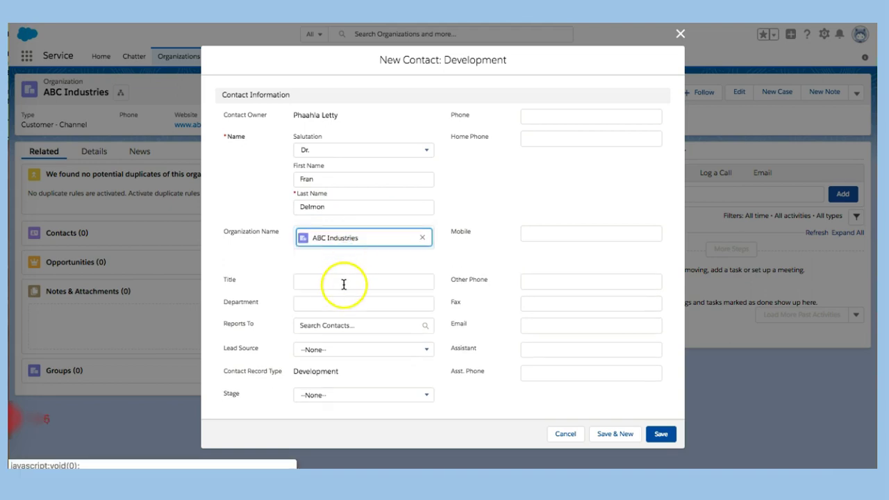
left_click(340, 281)
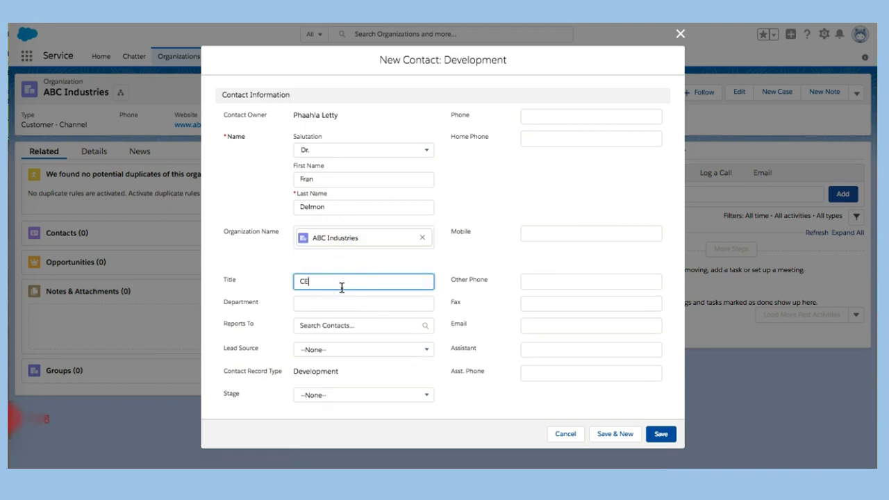
left_click(361, 306)
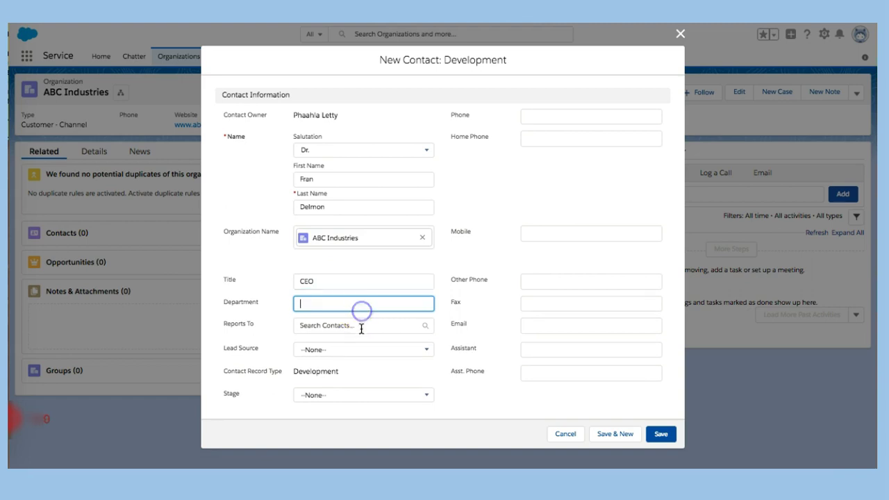
left_click(361, 328)
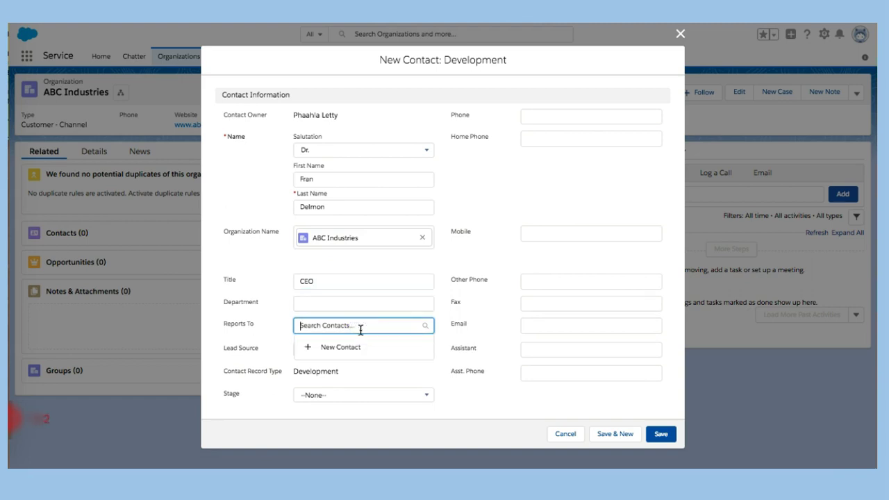
left_click(352, 356)
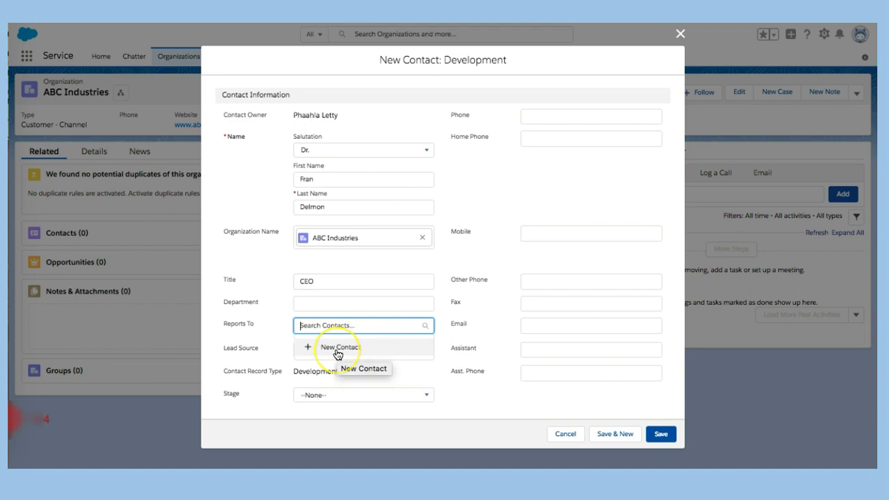
left_click(354, 354)
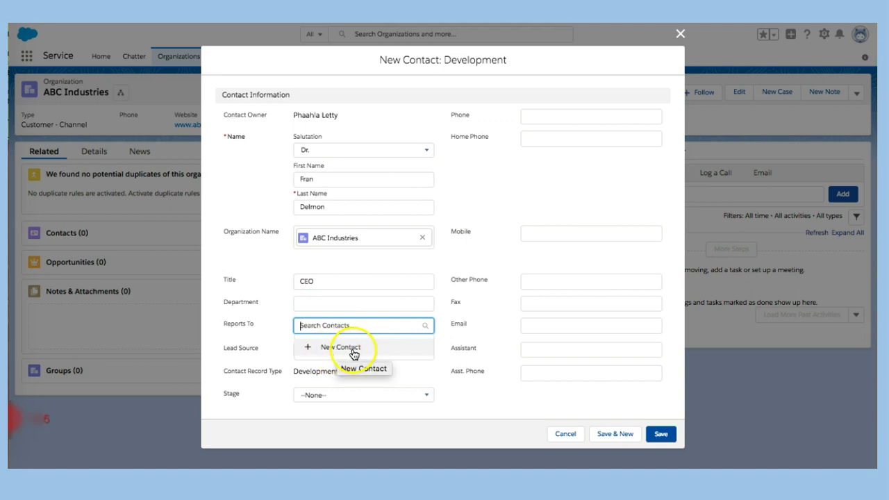
left_click(275, 314)
left_click(335, 349)
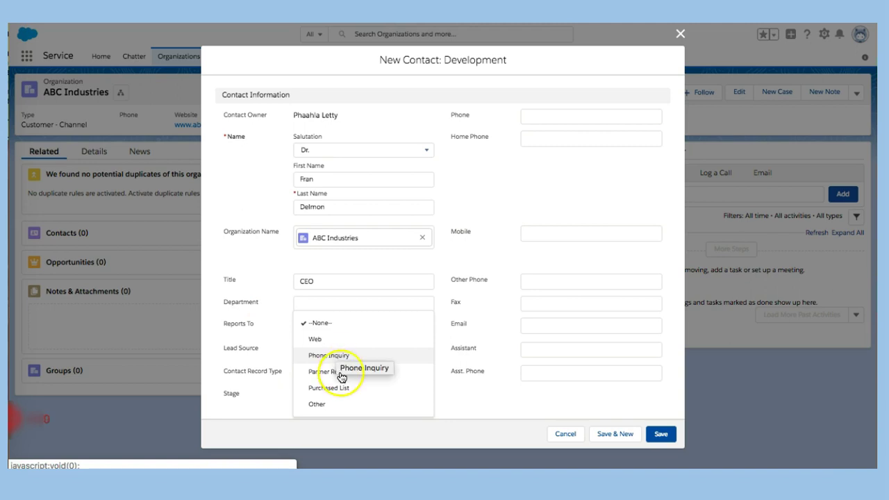
Set the lead source to Web and the stage to Introduction/Maintenance
left_click(324, 339)
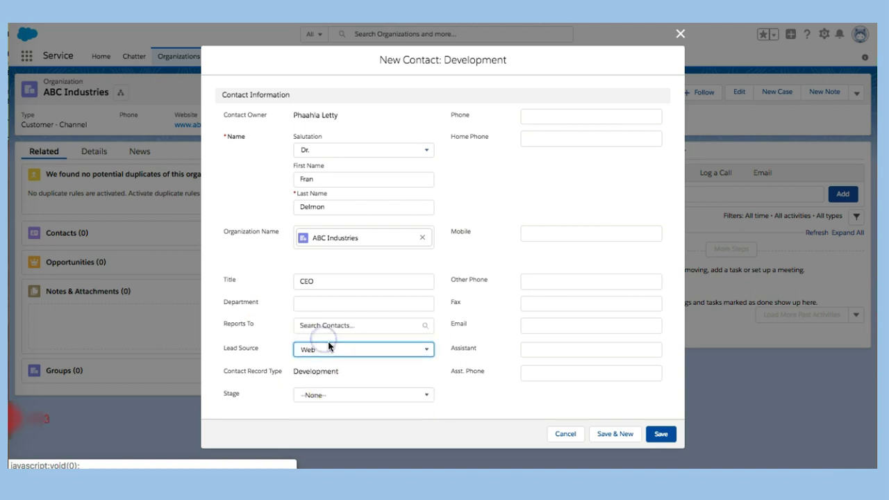
left_click(395, 395)
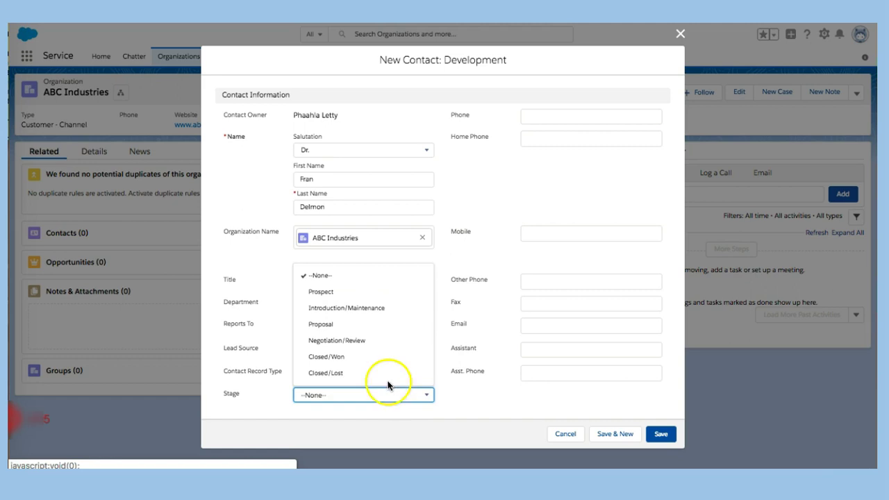
left_click(375, 314)
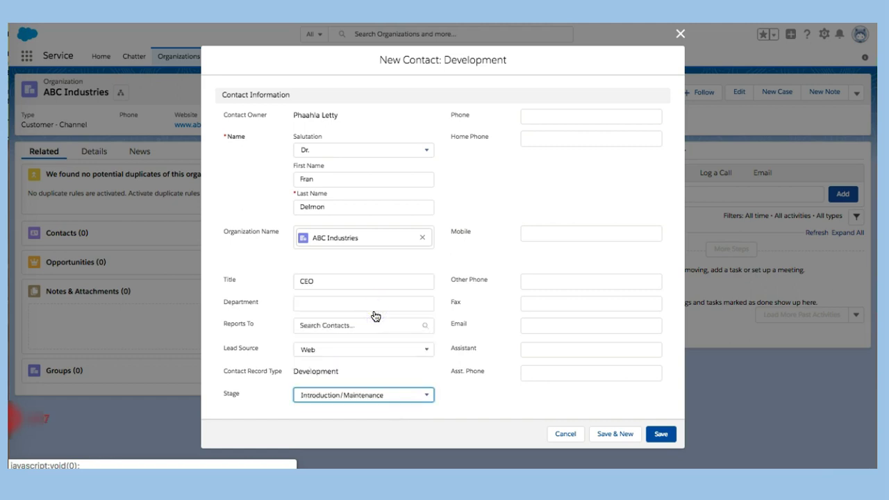
Enter the contact's e-mail address and save the new contact
left_click(539, 236)
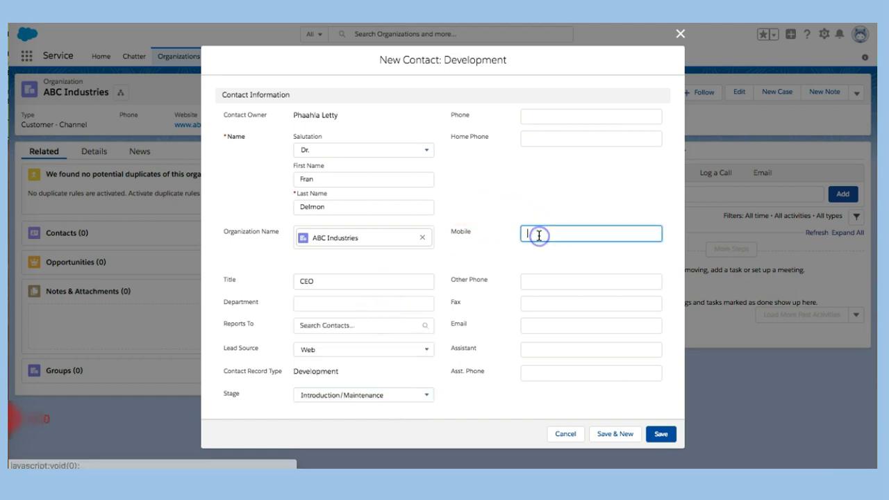
left_click(539, 318)
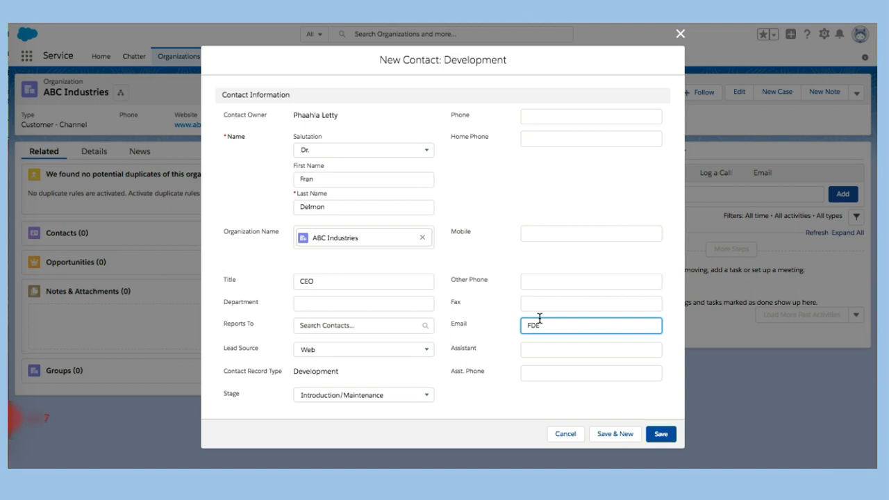
left_click(559, 333)
key("Tab")
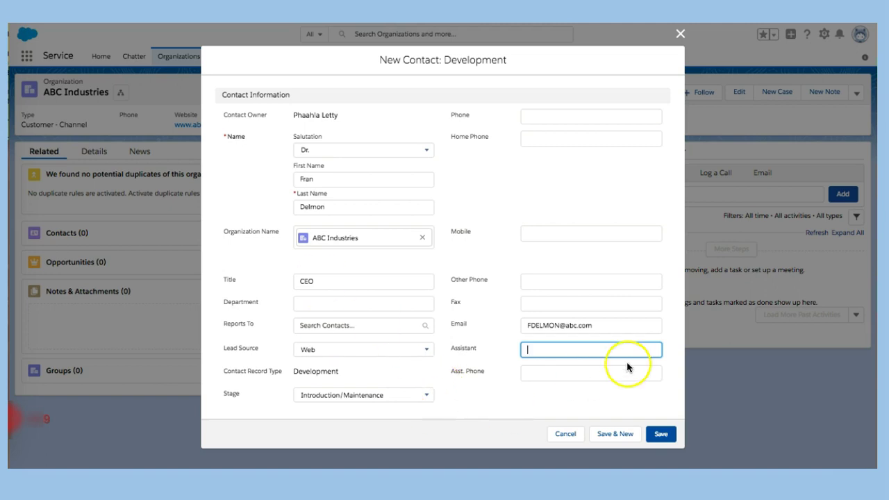
left_click(663, 437)
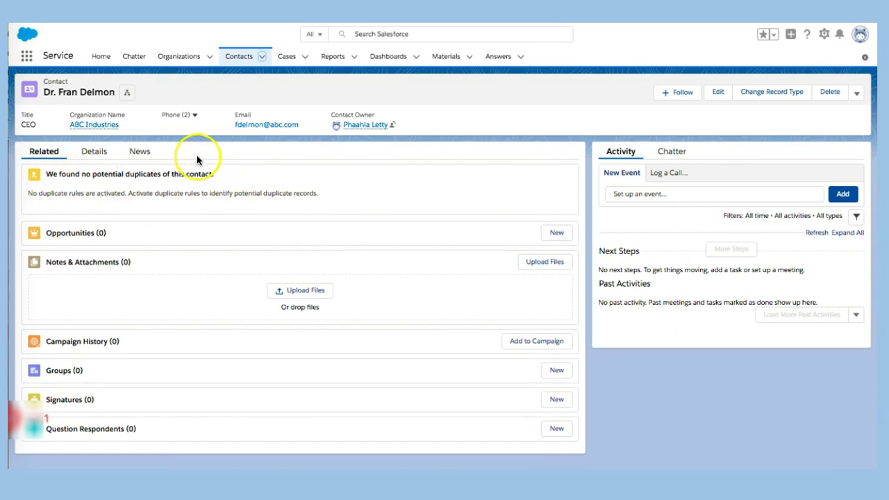
Open a blank New Event form in the saved contact's Activity panel
mouse_move(93, 130)
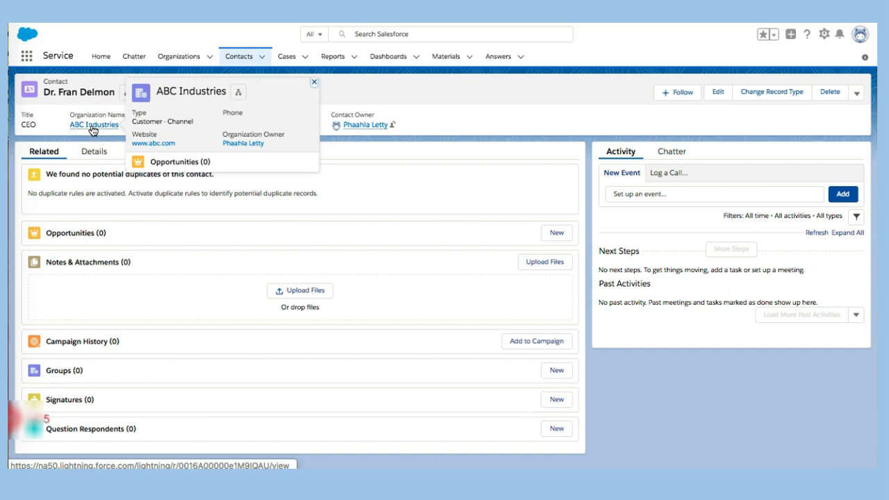
left_click(669, 173)
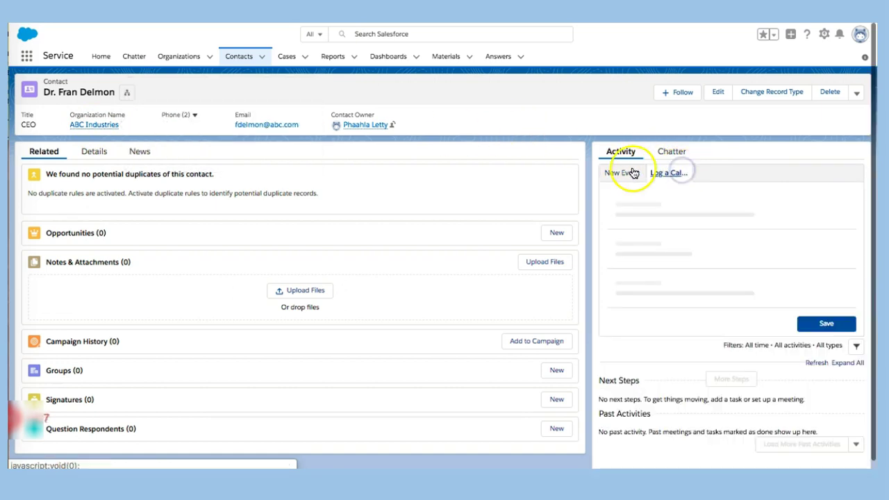
left_click(625, 172)
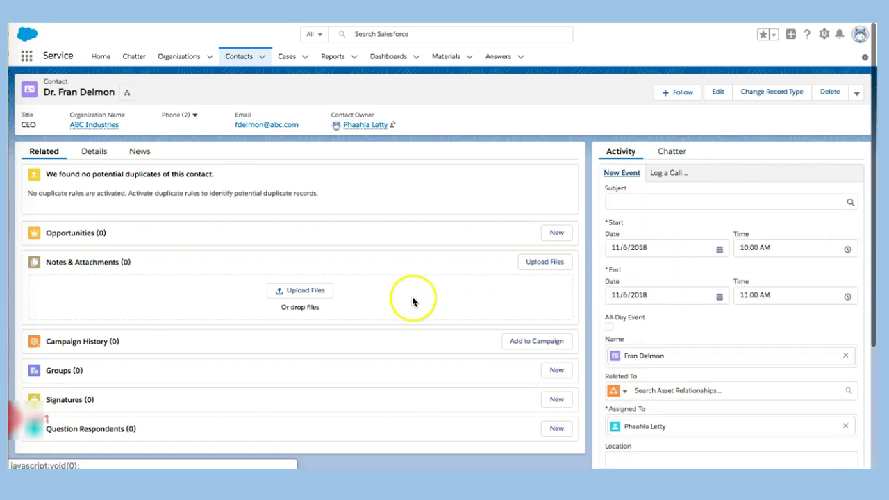
scroll(413, 301, "down", 2)
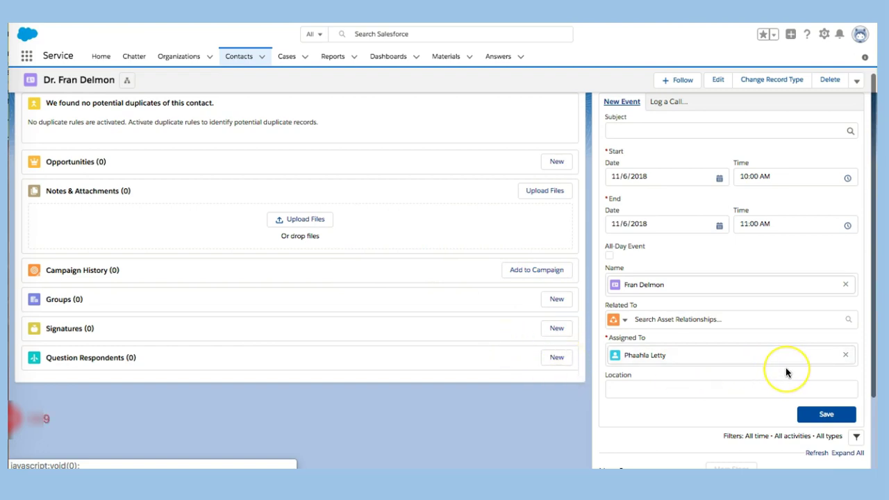
scroll(786, 369, "down", 2)
scroll(785, 369, "down", 1)
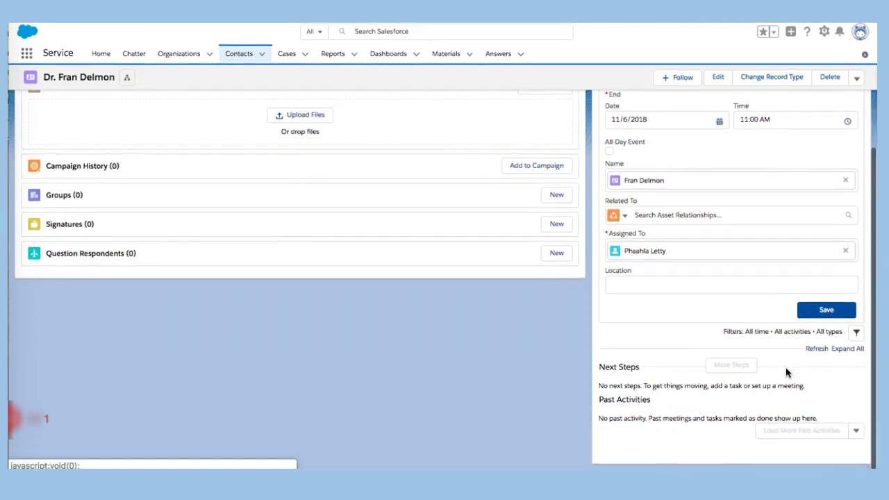
scroll(642, 316, "up", 4)
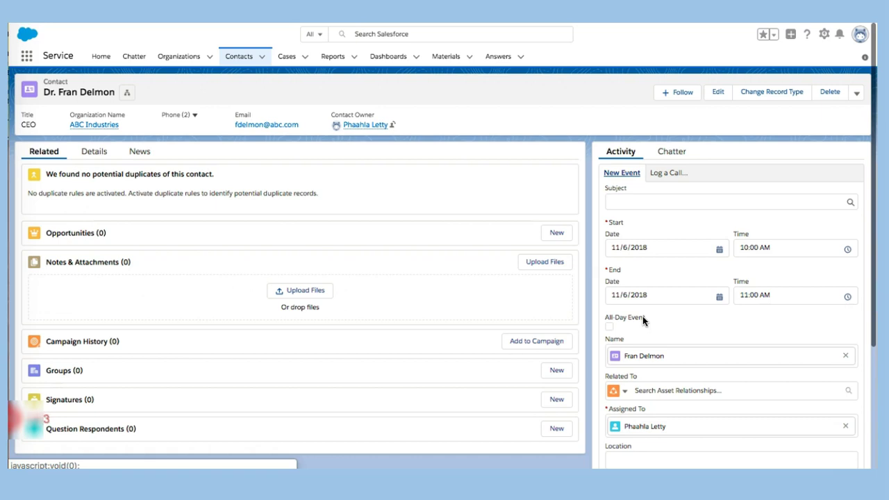
Open the Organizations tab menu showing New Organization and the recent ABC Industries record
left_click(208, 58)
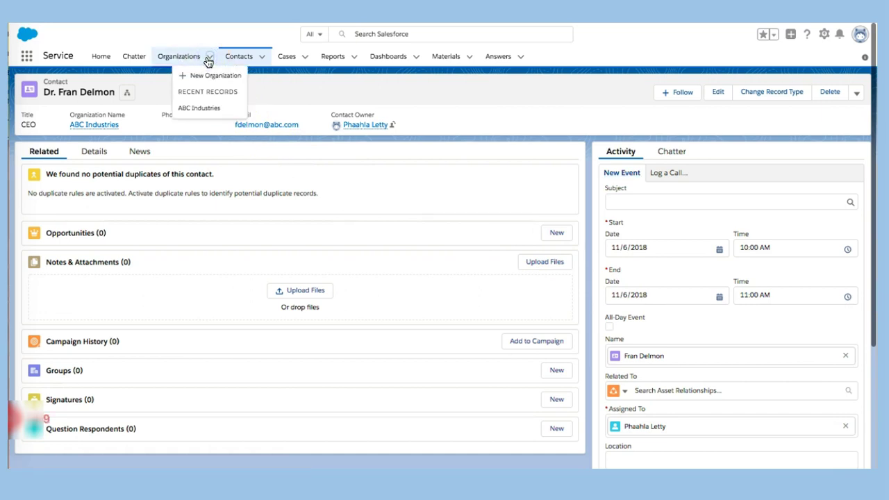
left_click(202, 77)
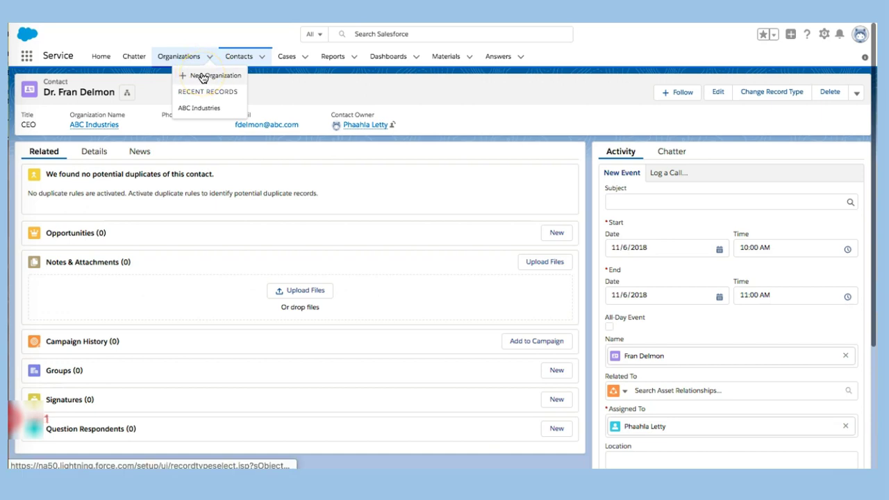
left_click(202, 77)
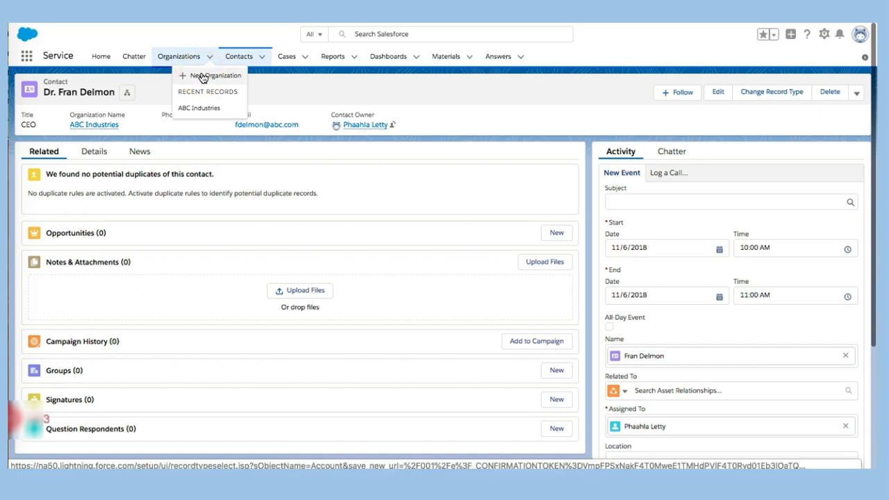
left_click(188, 60)
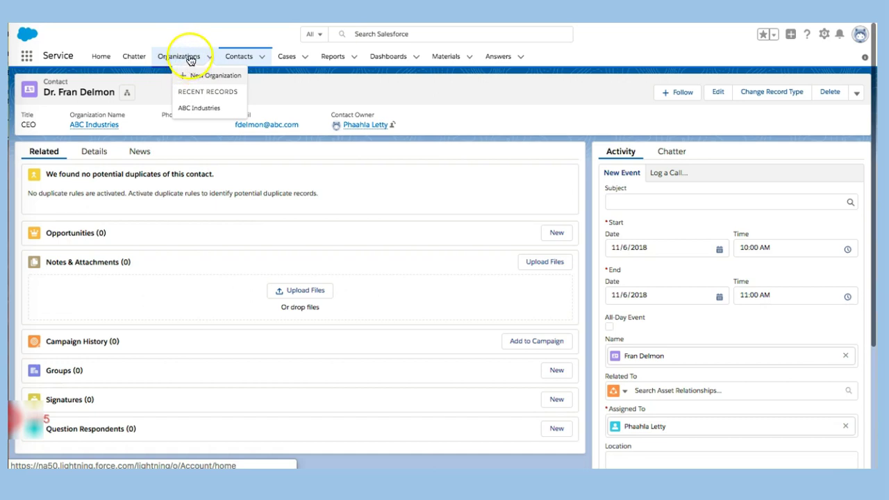
left_click(189, 62)
left_click(183, 62)
left_click(181, 62)
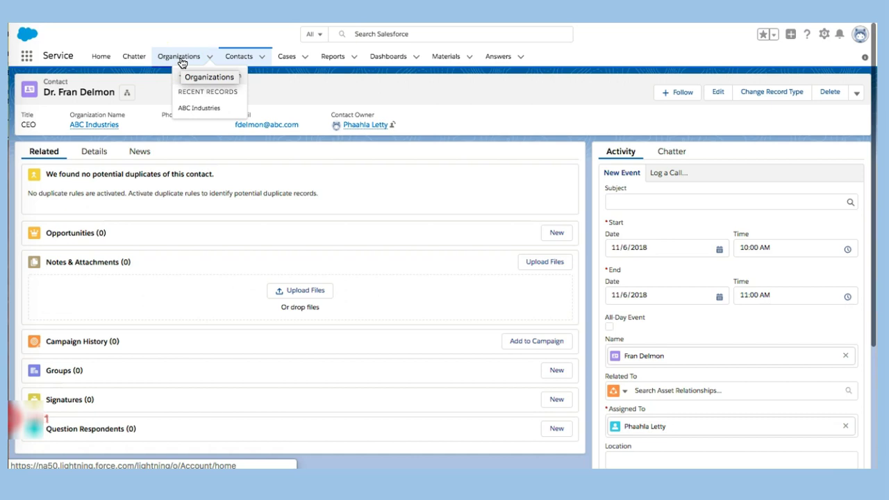
left_click(229, 60)
left_click(227, 59)
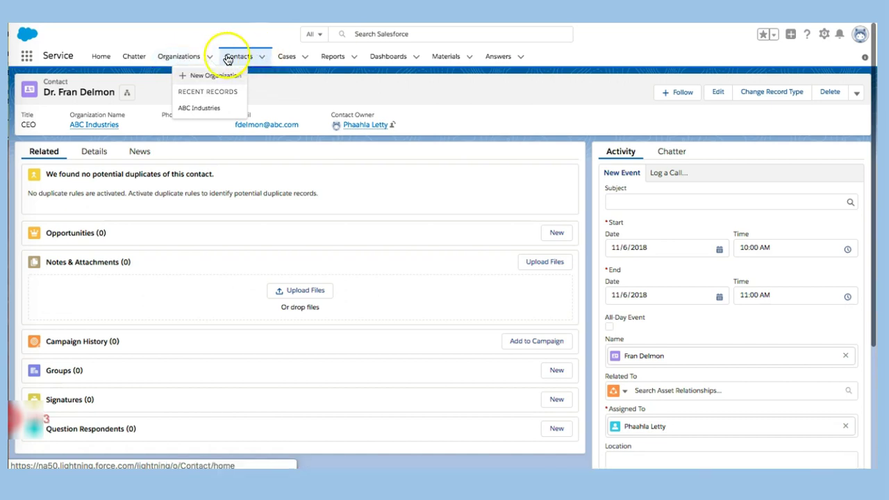
left_click(191, 60)
left_click(191, 60)
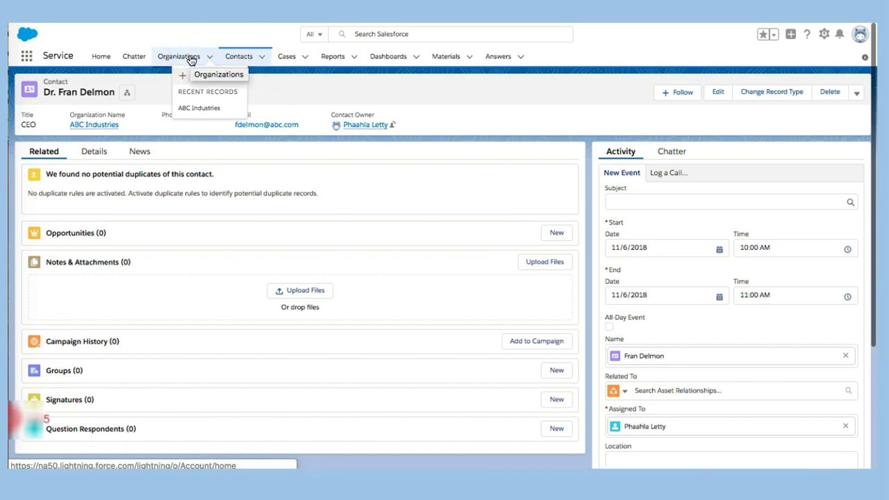
left_click(259, 60)
left_click(185, 62)
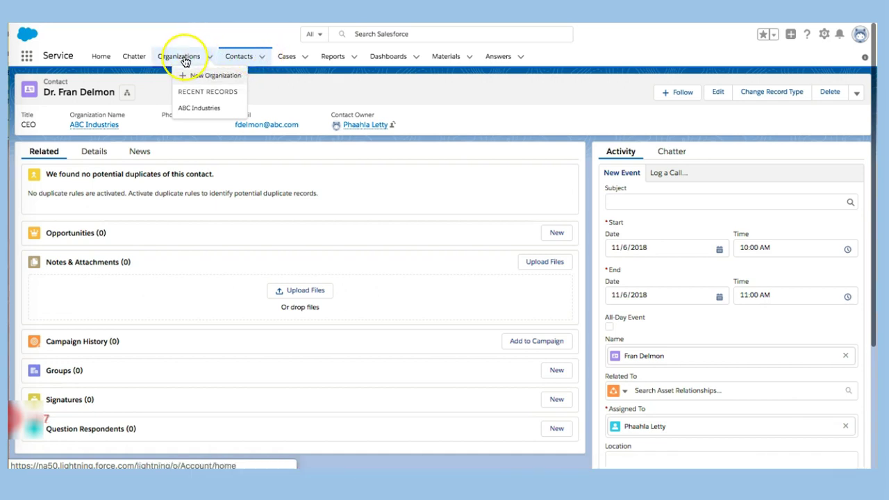
left_click(186, 63)
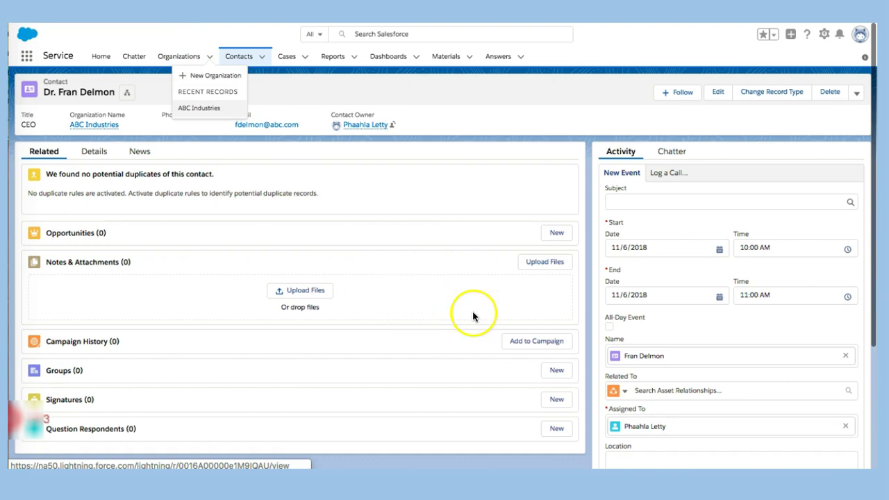
Edit the contact's fields inline on the Details tab and save the changes
left_click(99, 153)
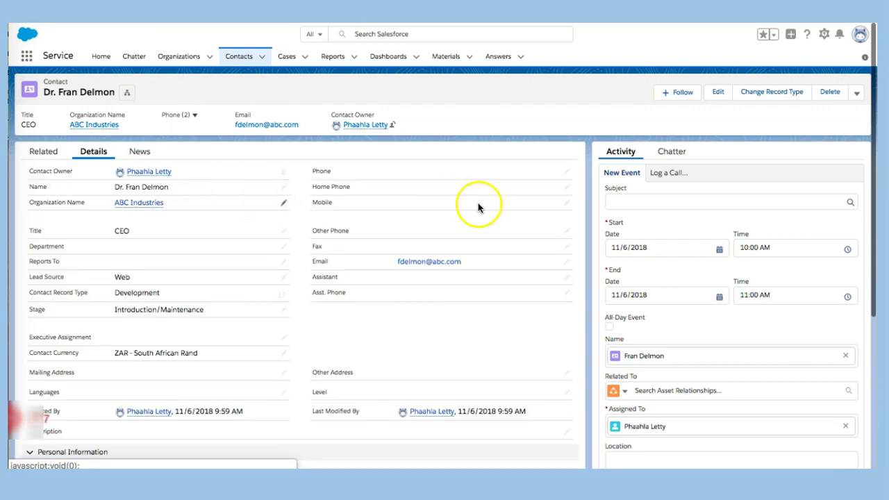
left_click(567, 173)
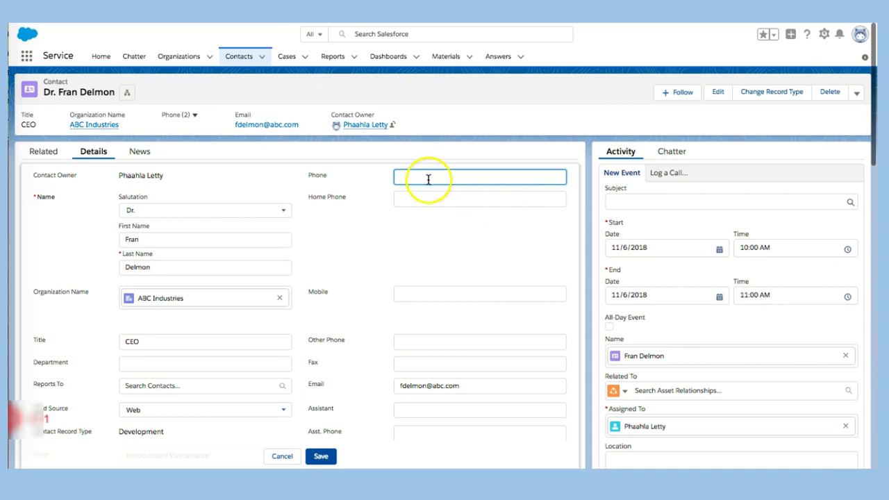
scroll(468, 283, "down", 2)
left_click(320, 456)
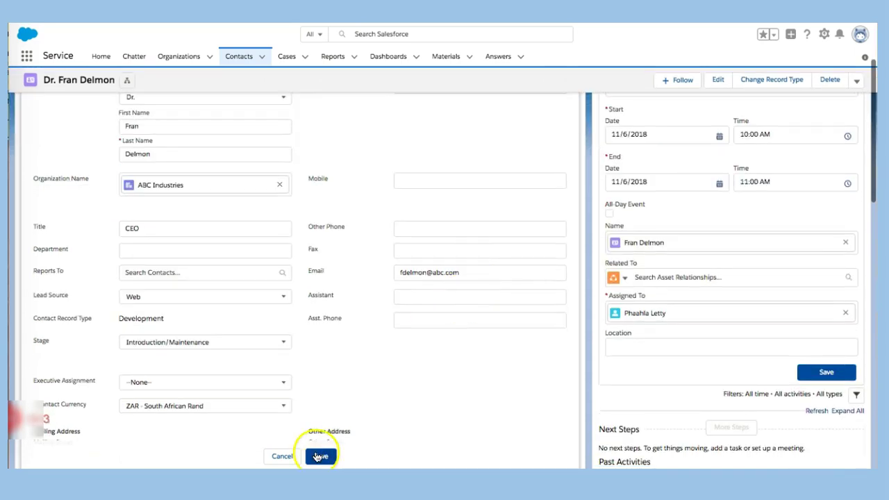